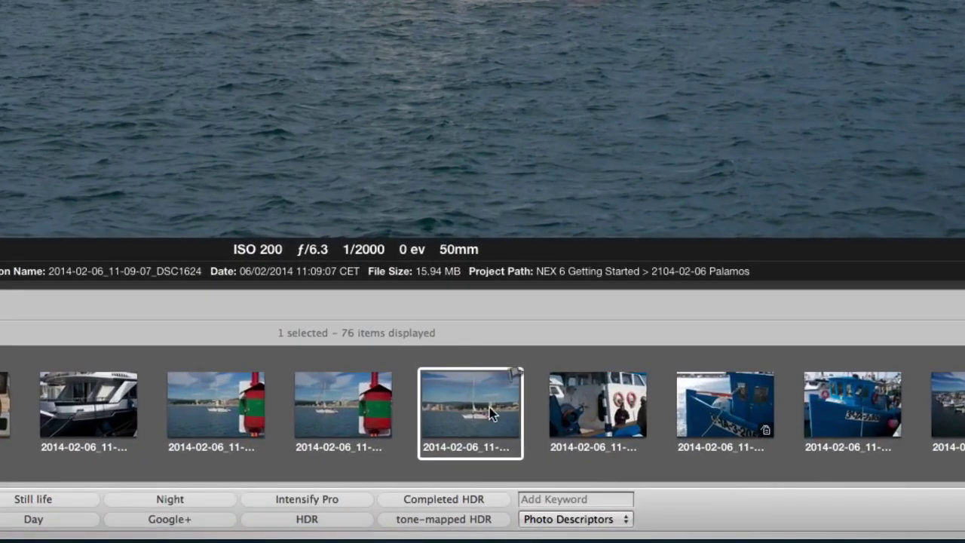
Send the sailboat photo from Aperture to the Intensify Pro plug-in via Edit with Plug-in
right_click(489, 407)
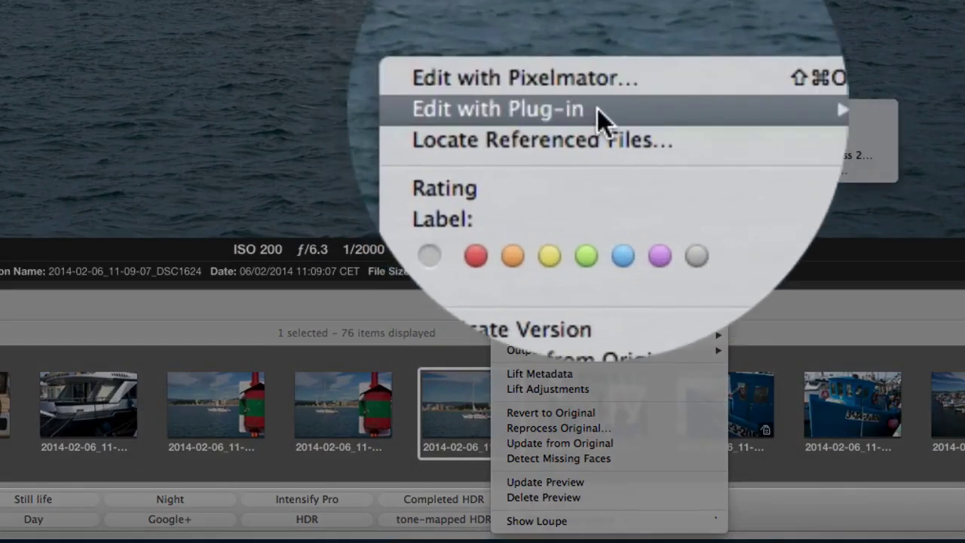
mouse_move(676, 109)
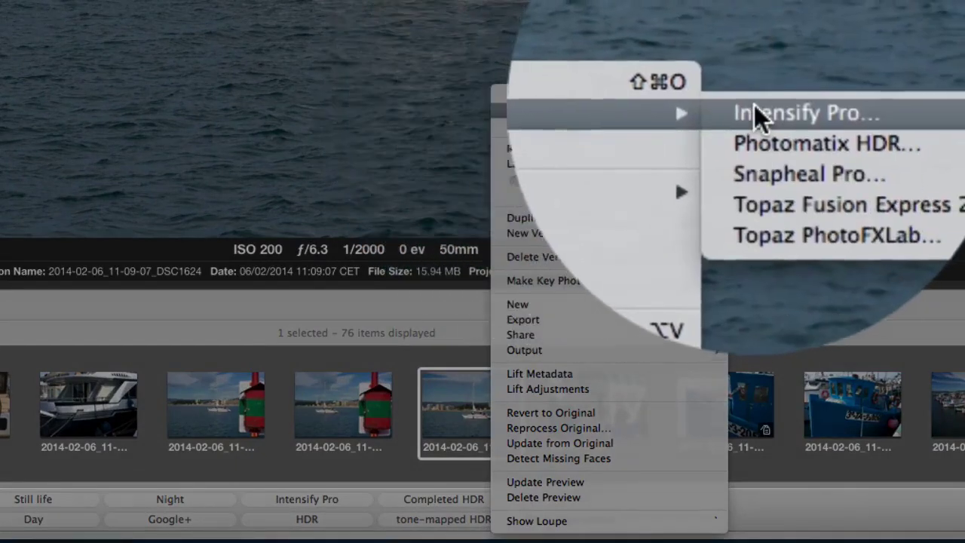
click(754, 107)
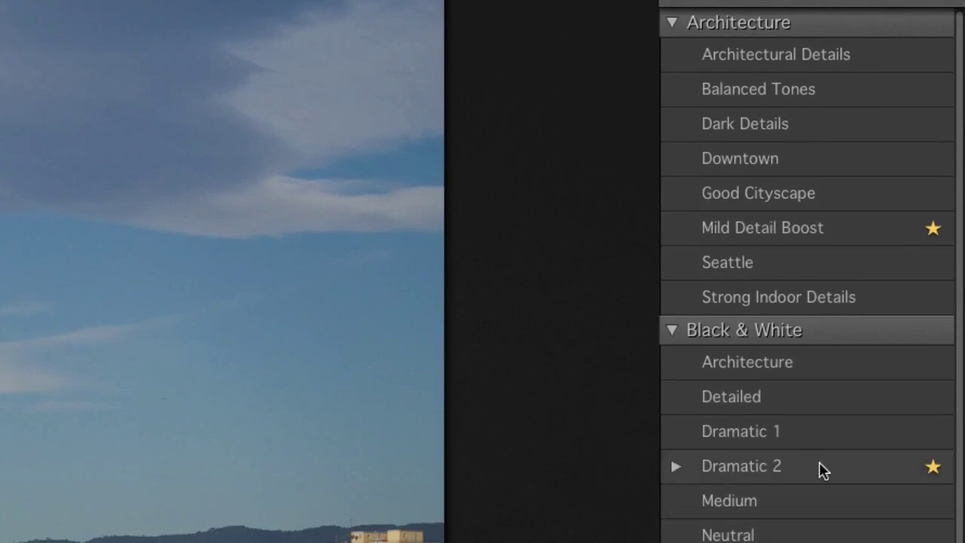
Try the Black & White Dramatic 2 preset, switch to Creative Artistic, and preview the original
mouse_move(821, 467)
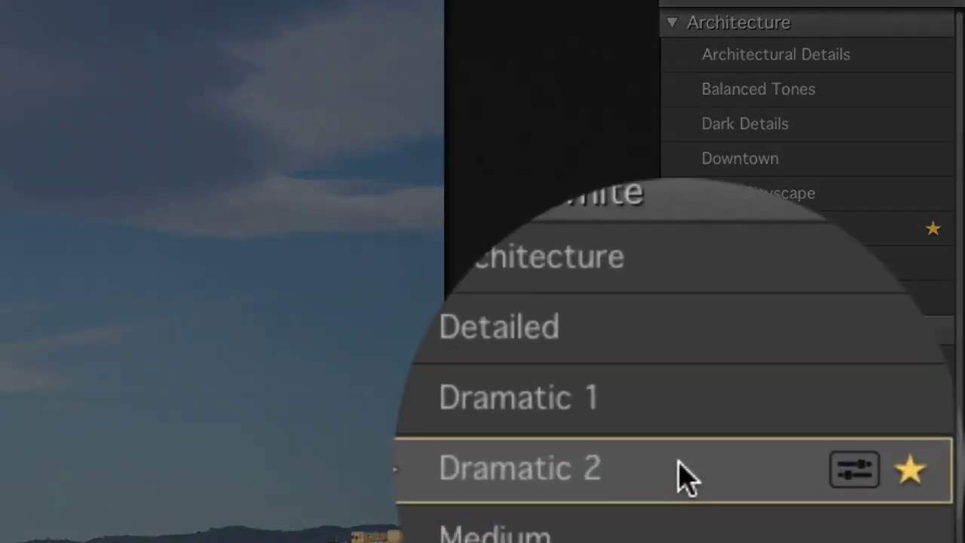
click(685, 477)
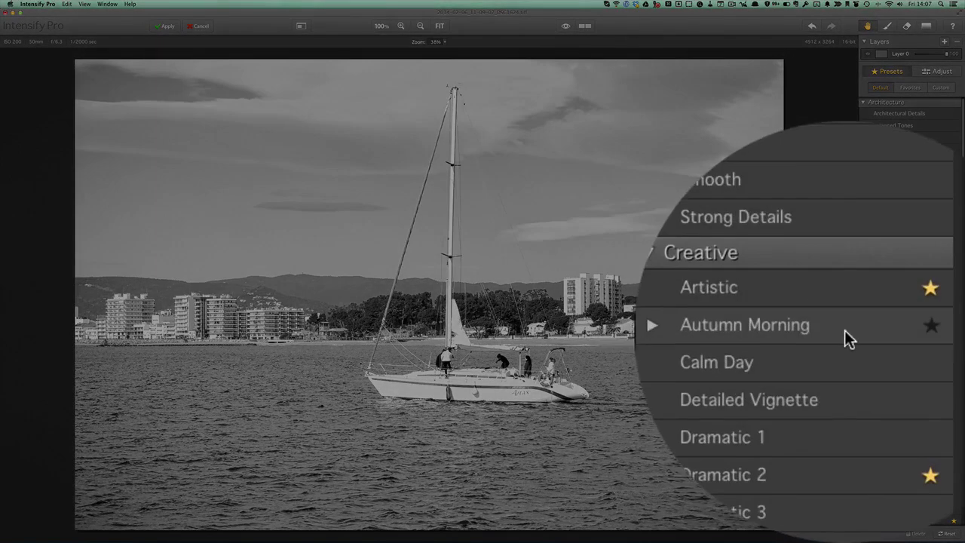
click(905, 340)
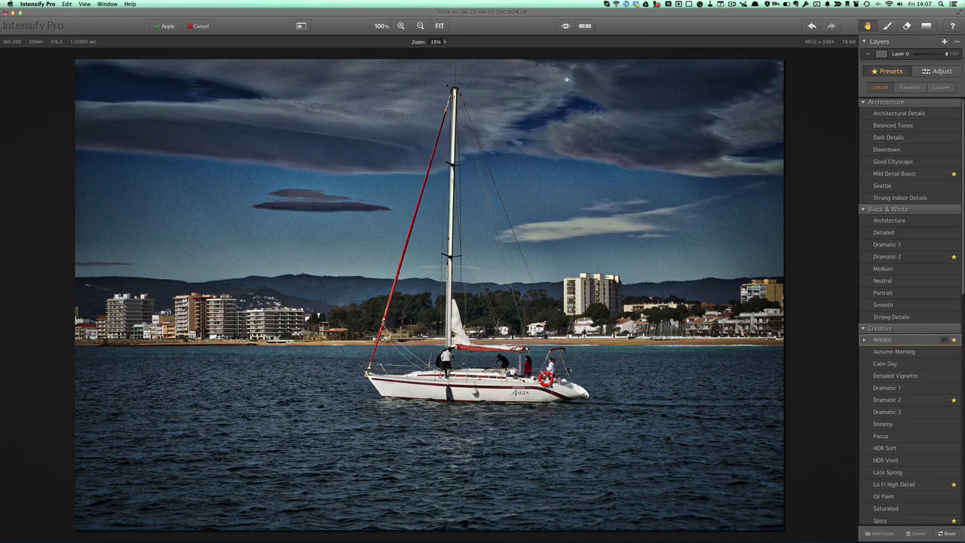
click(566, 27)
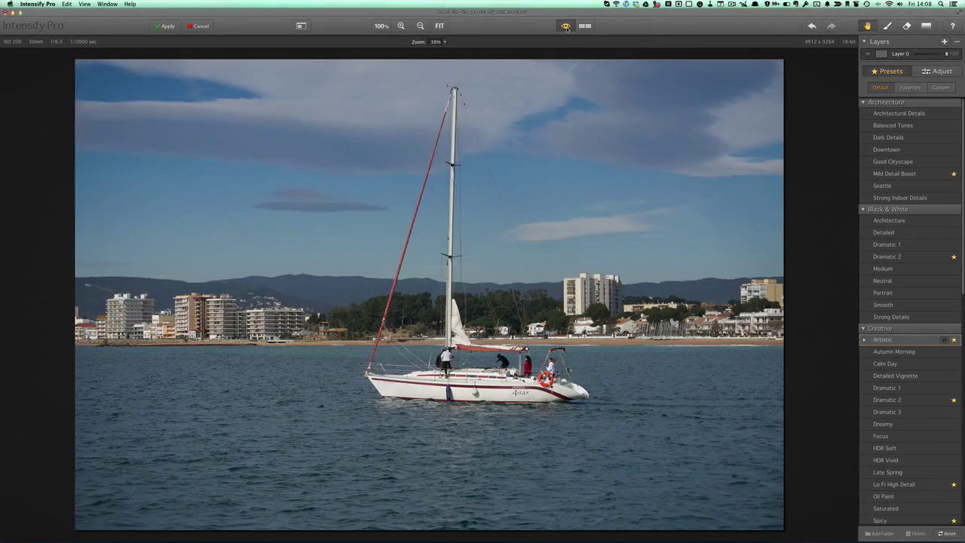
Return to the processed image and turn on a top/bottom before-and-after comparison
click(566, 26)
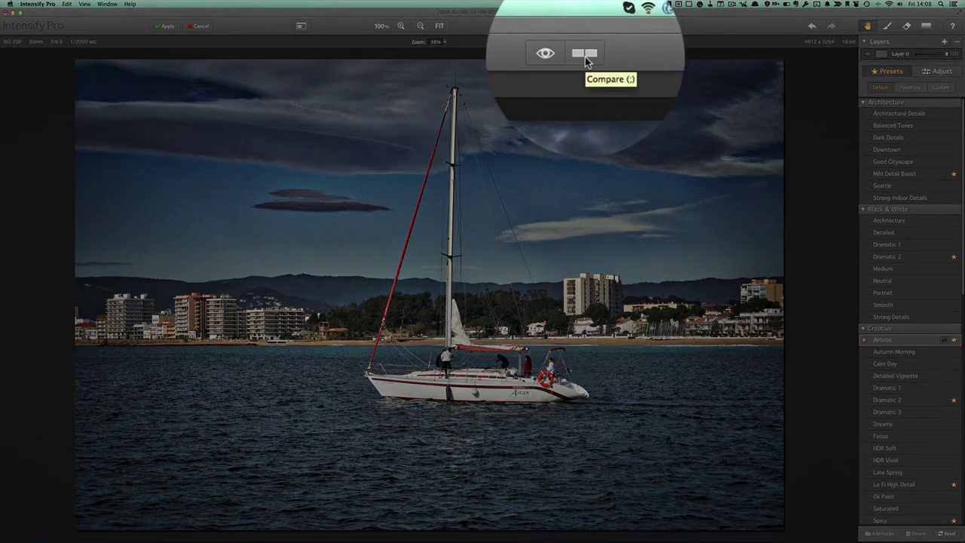
click(585, 26)
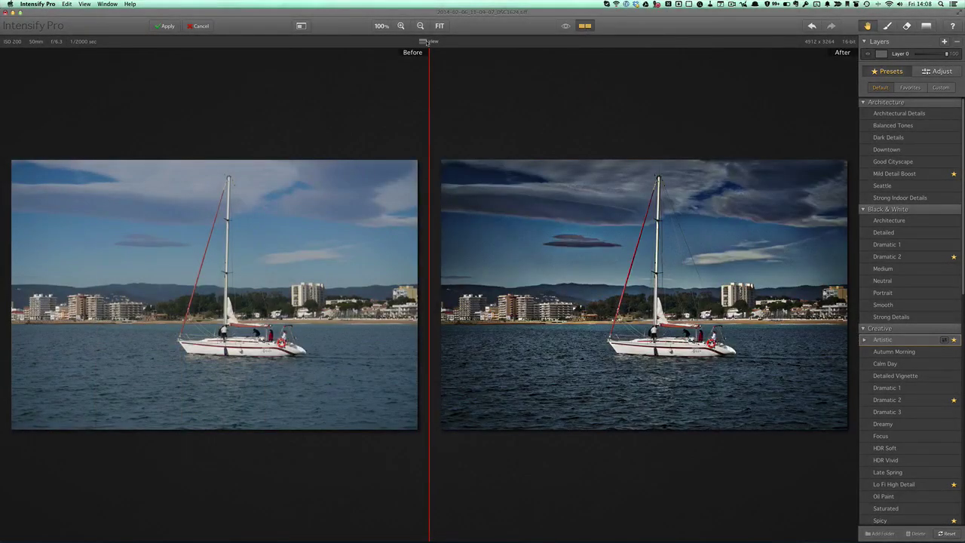
click(425, 41)
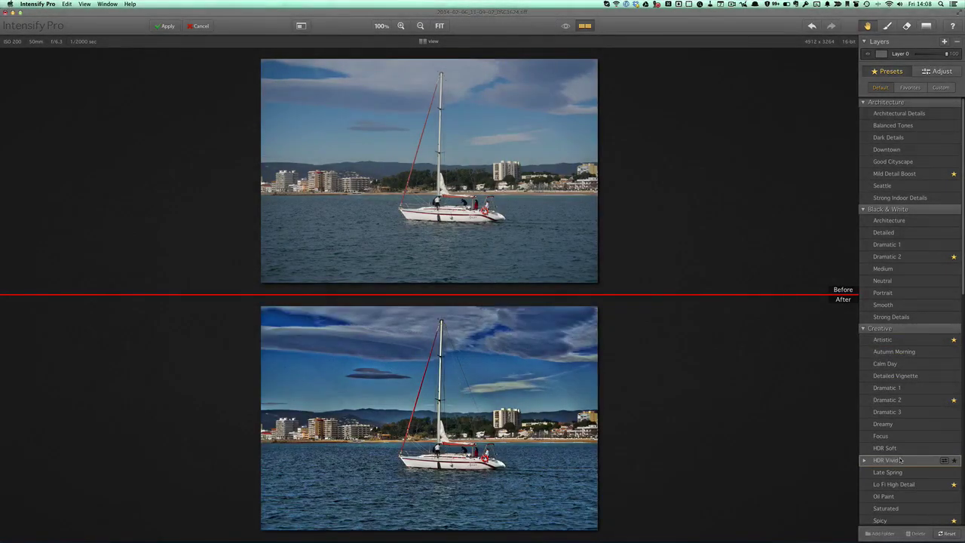
Try Quick Image Fix, apply Architectural Details, and magnify the buildings in both views
scroll(899, 460, down, 5)
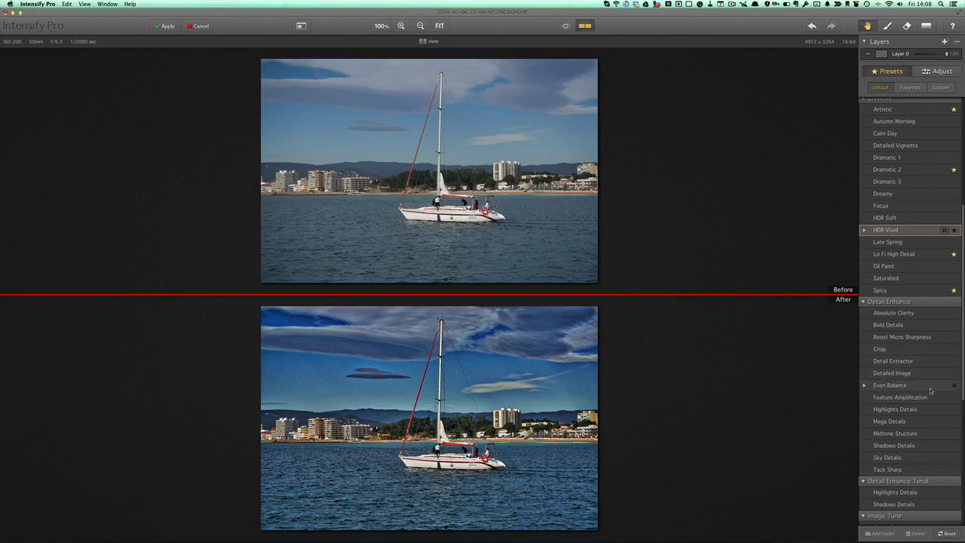
scroll(931, 390, down, 5)
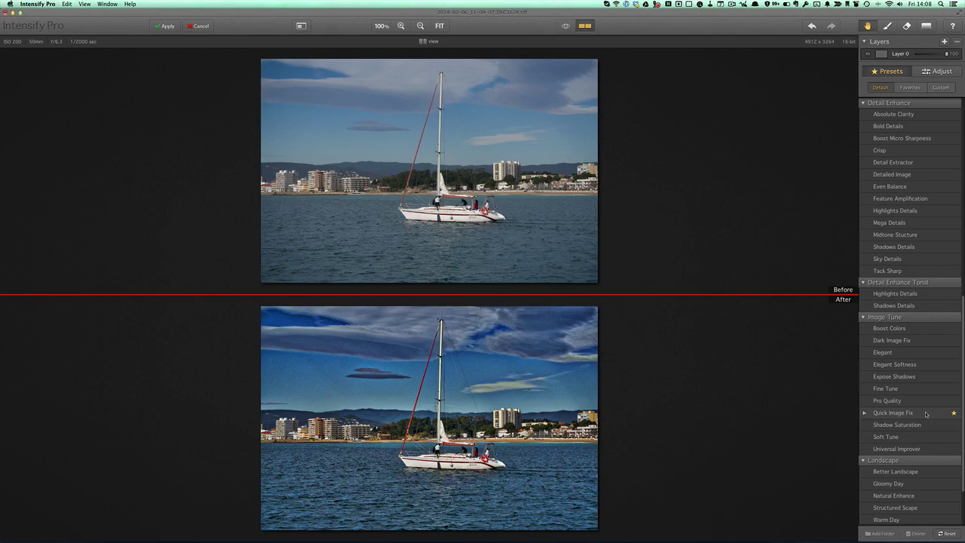
click(926, 414)
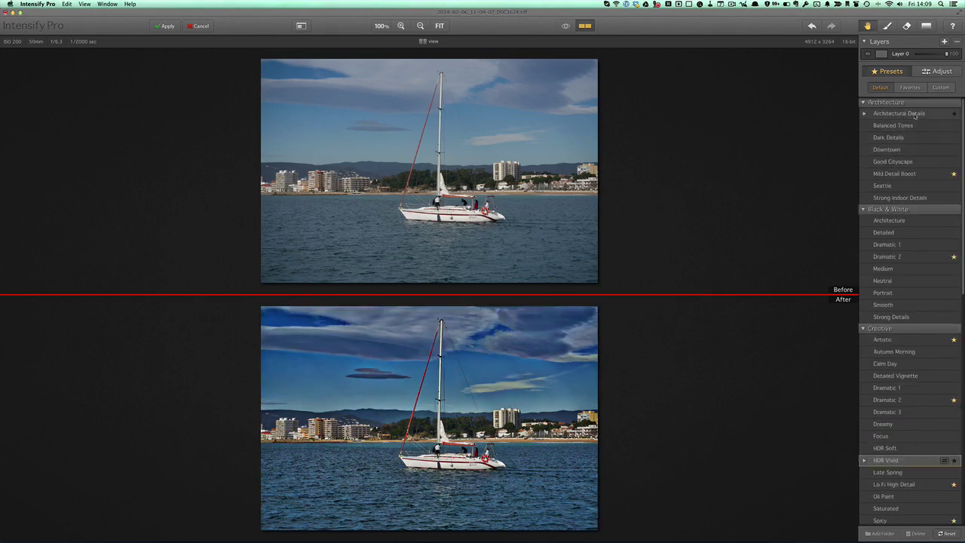
click(914, 115)
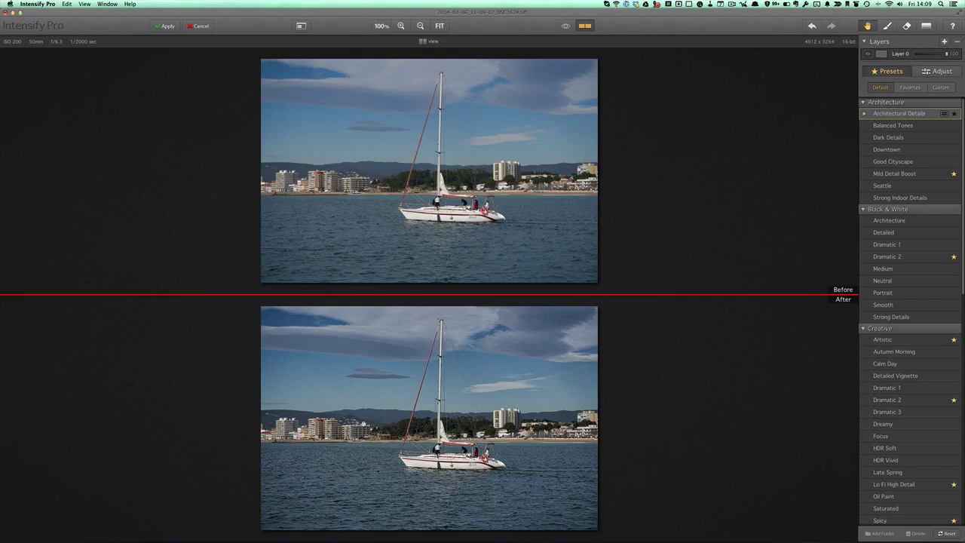
drag(325, 432, 370, 213)
Apply Creative Dramatic 2, test its Amount at about 50, restore it to 100, and show its adjustments
click(935, 399)
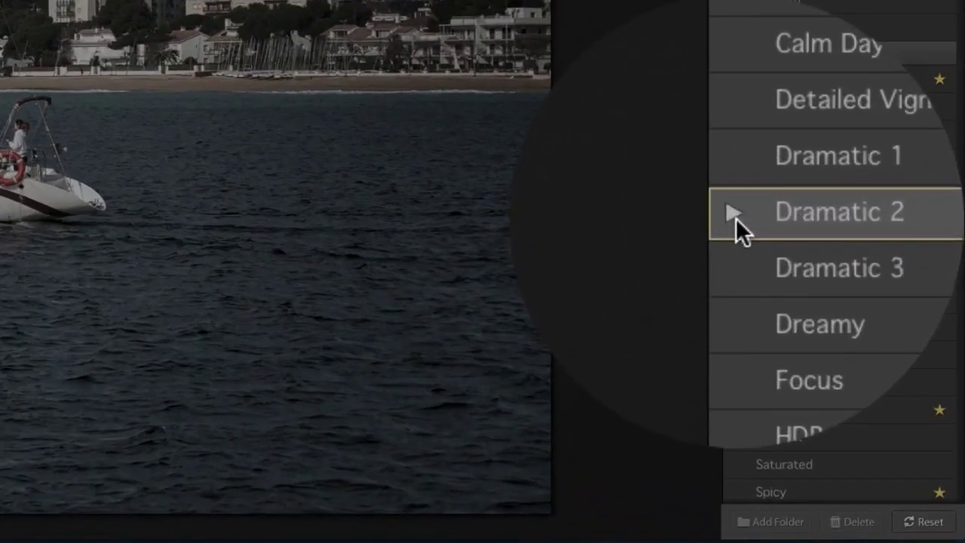
click(865, 402)
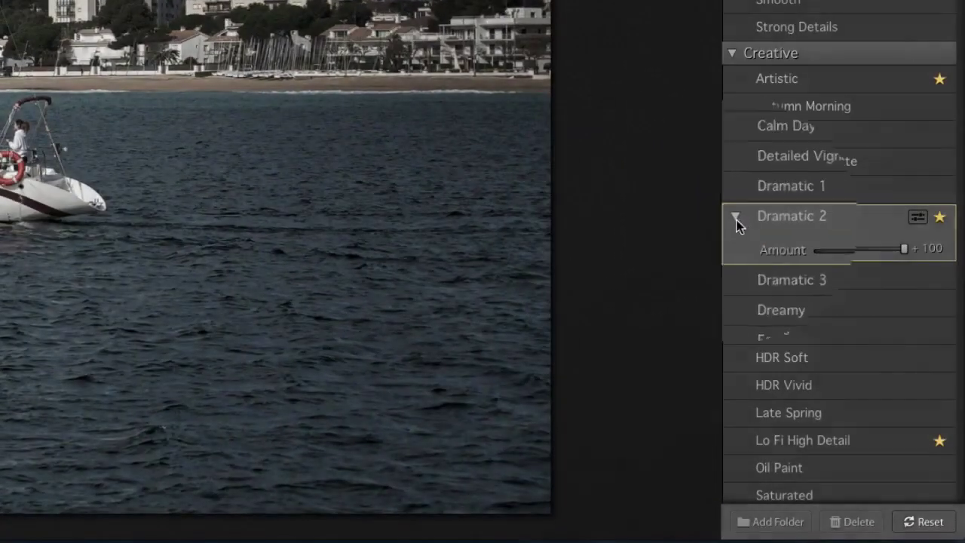
drag(901, 249, 860, 251)
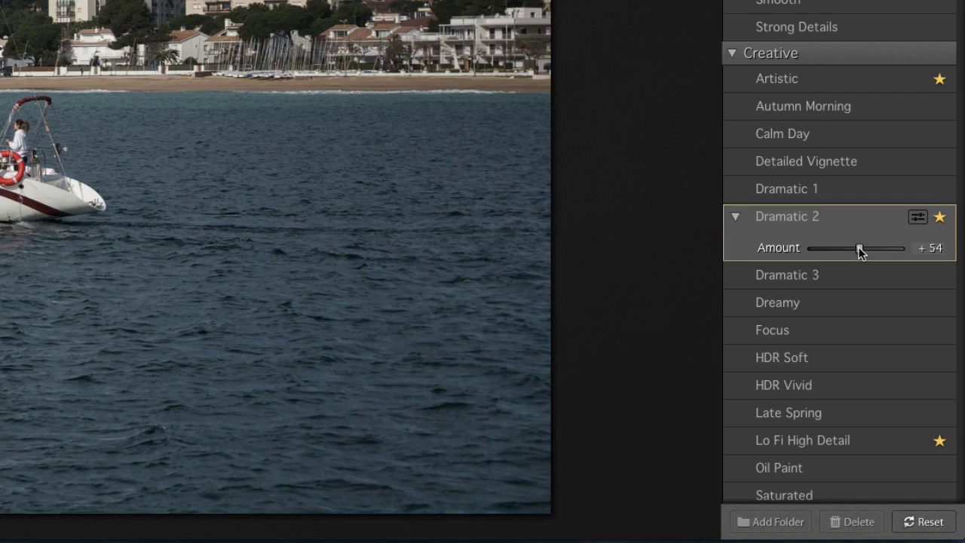
drag(860, 252, 959, 252)
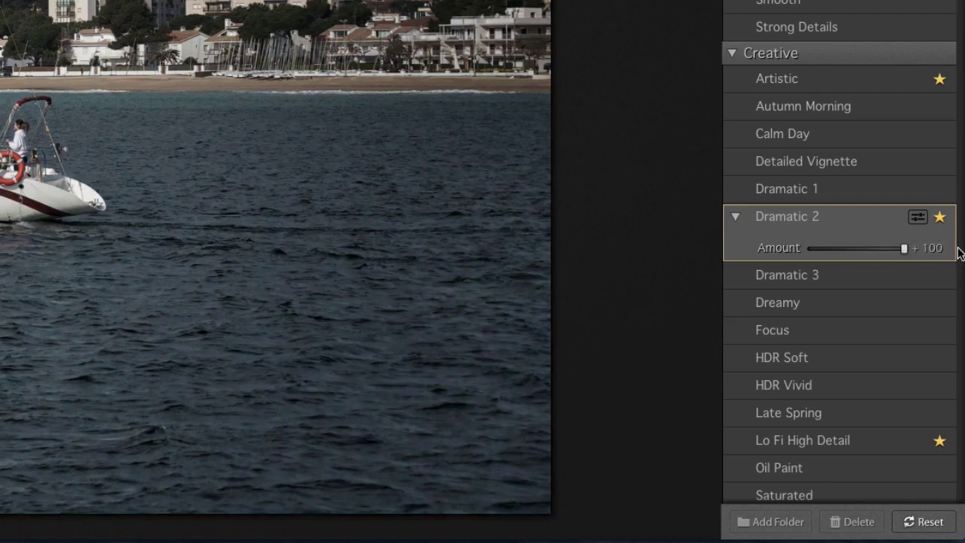
click(917, 222)
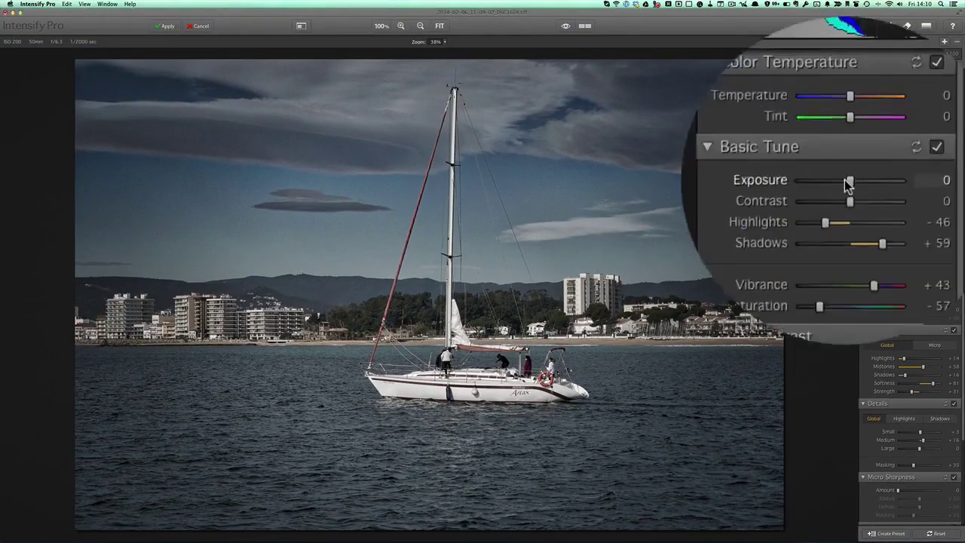
In Basic Tune, settle exposure at about -2, shadows at -31 and saturation at +24
drag(850, 181, 868, 181)
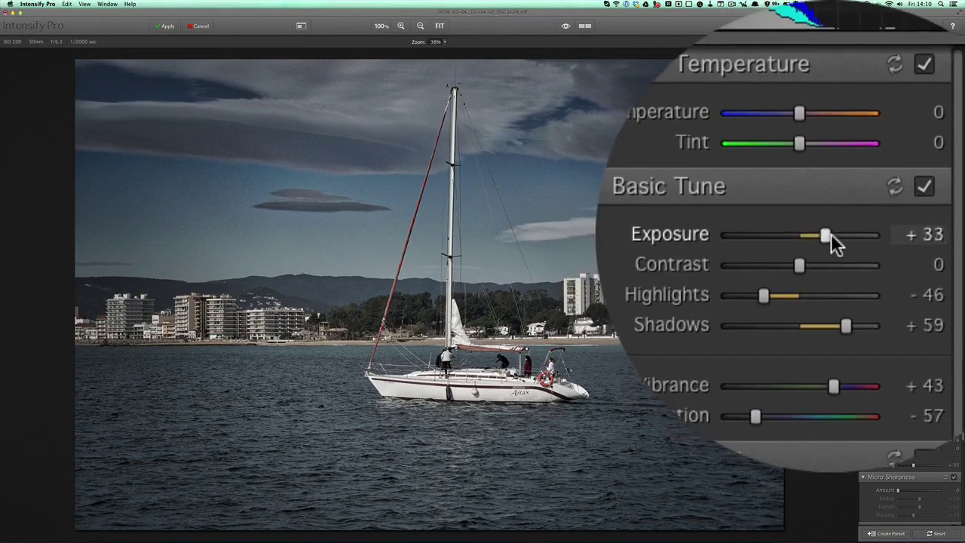
drag(831, 233, 837, 235)
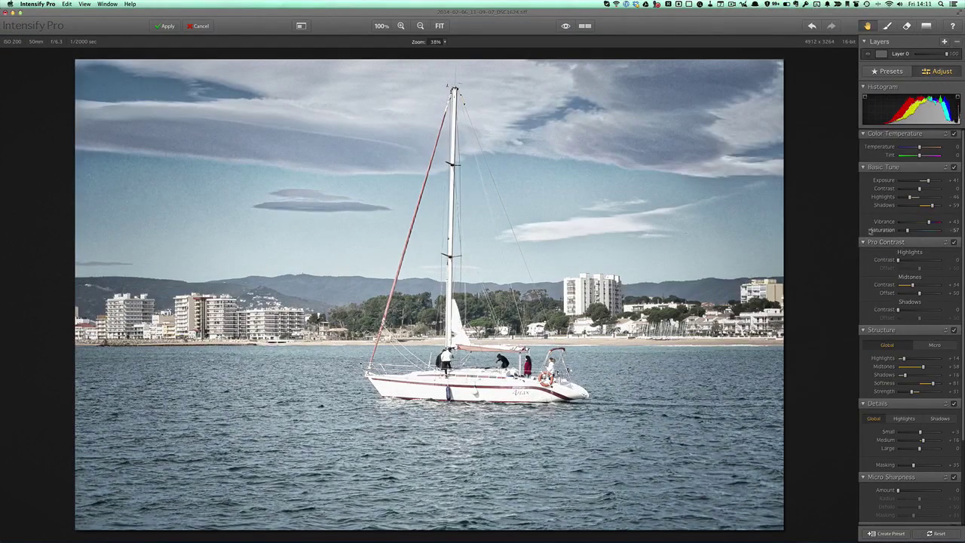
drag(929, 181, 919, 181)
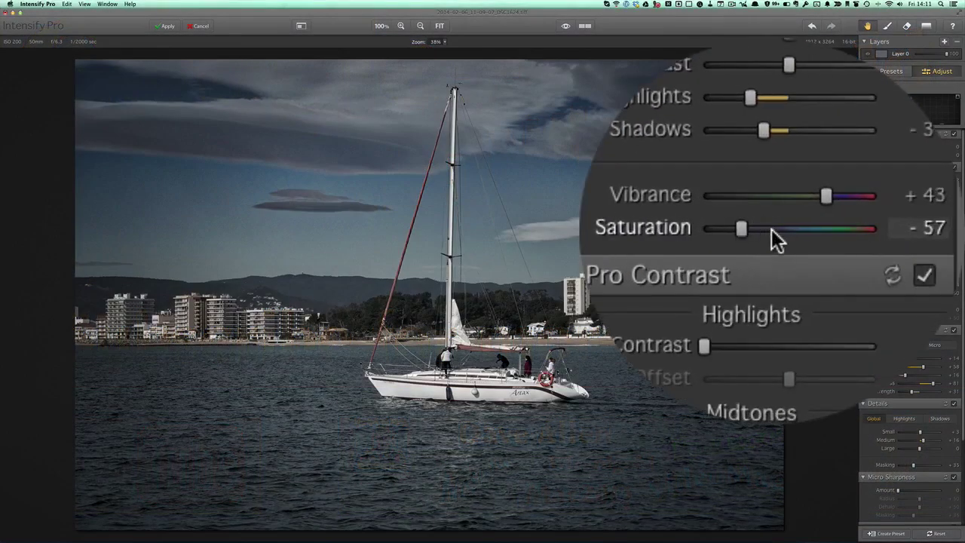
drag(773, 230, 717, 230)
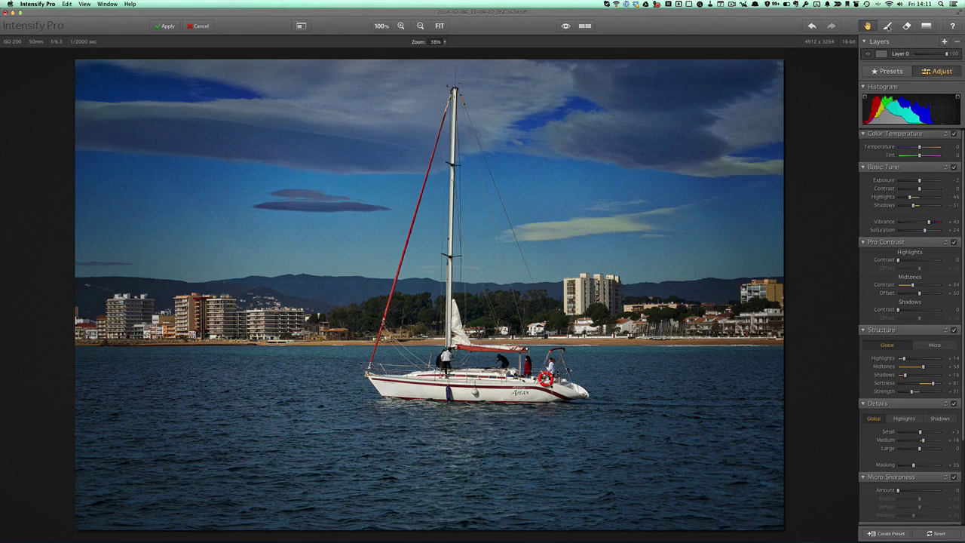
Erase the mask from the left and upper sky, undoing the stroke on the right sky
click(908, 25)
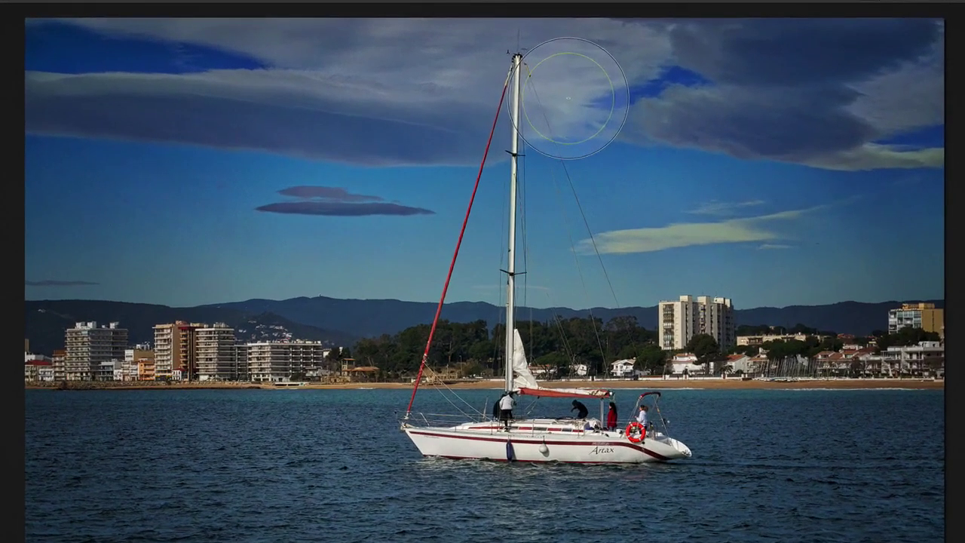
drag(501, 122, 127, 102)
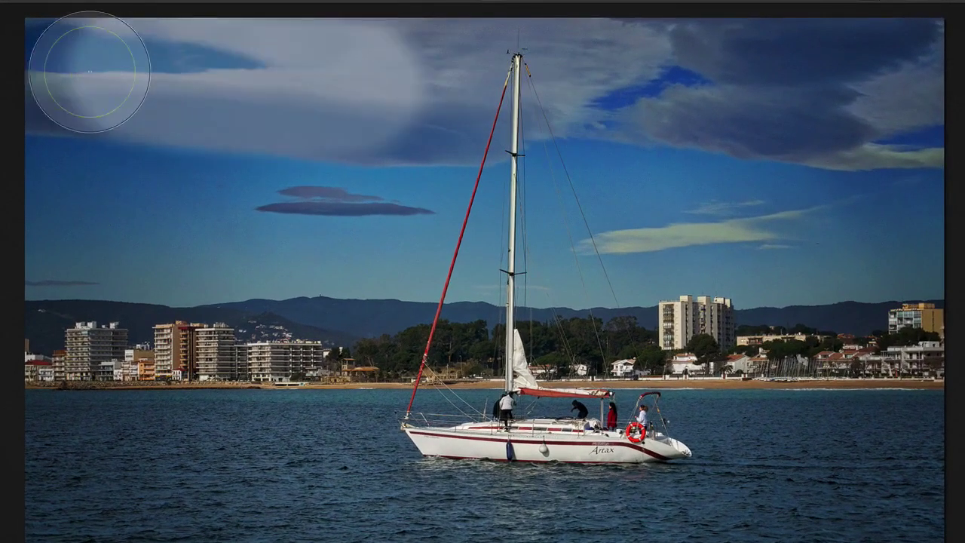
mouse_move(89, 72)
mouse_down()
mouse_move(15, 61)
mouse_move(336, 62)
mouse_move(210, 121)
mouse_move(59, 146)
mouse_move(117, 165)
mouse_move(344, 151)
mouse_move(183, 227)
mouse_move(78, 220)
mouse_move(41, 235)
mouse_move(185, 241)
mouse_move(382, 227)
mouse_move(445, 57)
mouse_move(399, 54)
mouse_move(667, 101)
mouse_move(582, 113)
mouse_move(358, 184)
mouse_move(616, 189)
mouse_move(549, 154)
mouse_move(640, 102)
mouse_move(579, 72)
mouse_move(795, 35)
mouse_move(854, 43)
mouse_move(722, 53)
mouse_move(915, 68)
mouse_move(689, 151)
mouse_move(897, 159)
mouse_move(653, 167)
mouse_move(607, 192)
mouse_move(668, 217)
mouse_move(721, 214)
mouse_move(684, 235)
mouse_move(657, 233)
mouse_move(688, 236)
mouse_up()
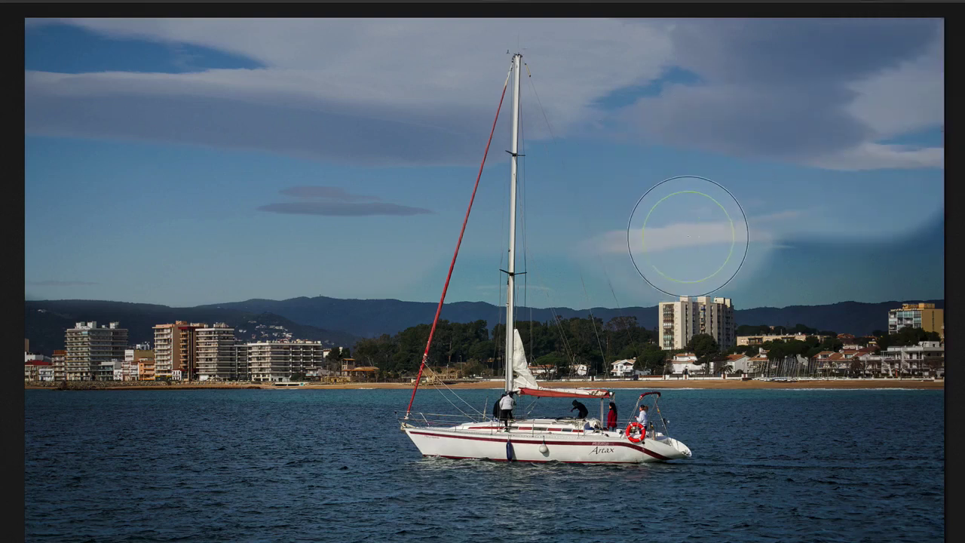
key(ctrl+z)
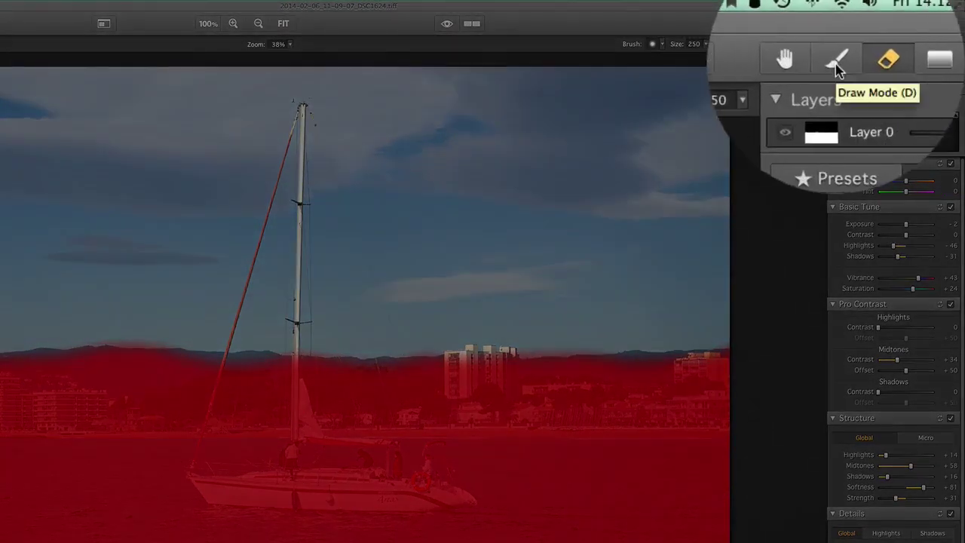
With a smaller brush, paint the mask over the hillside trees left of the mast
click(865, 23)
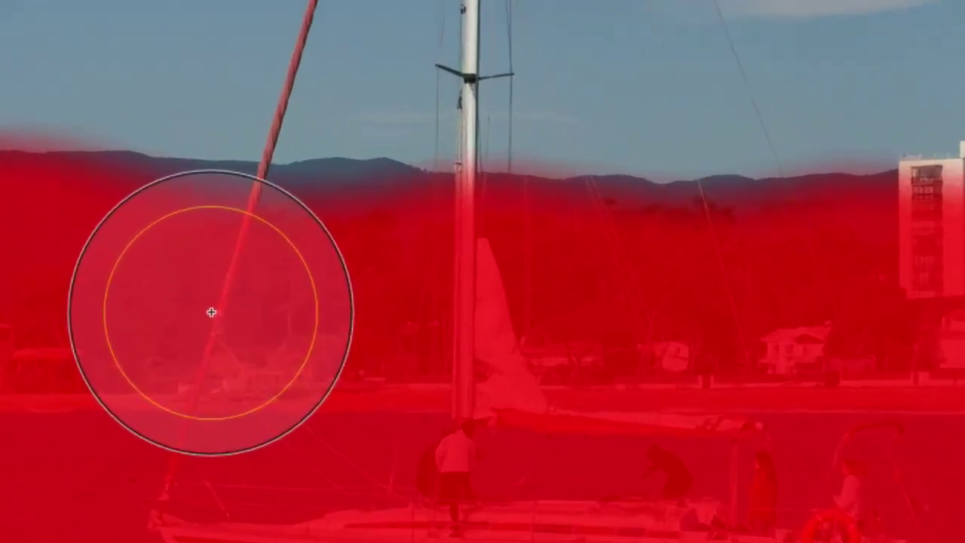
scroll(211, 312, down, 8)
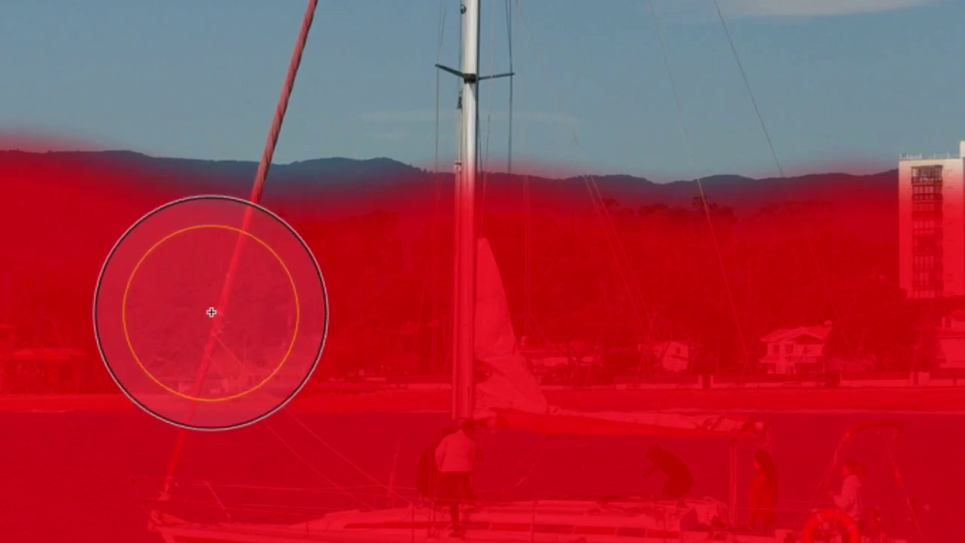
scroll(211, 312, down, 5)
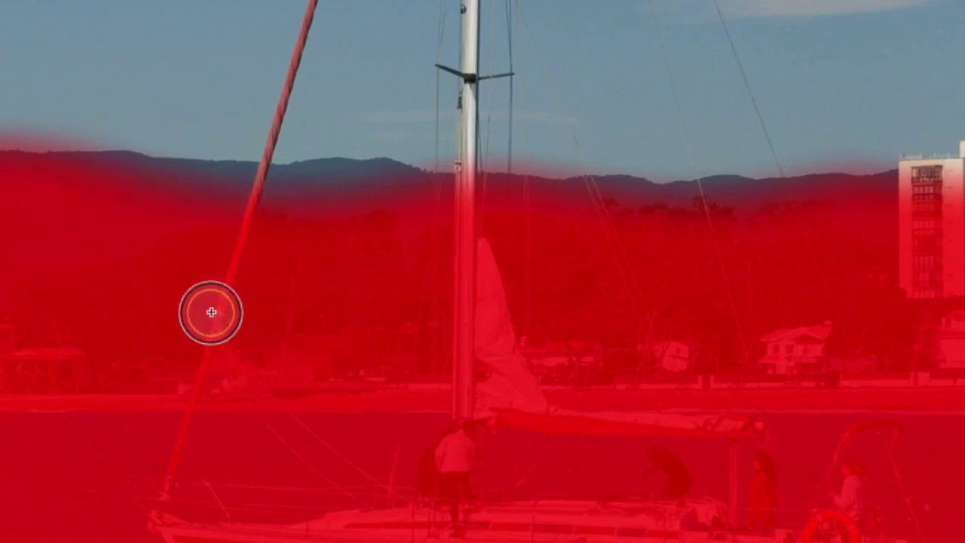
mouse_move(152, 182)
mouse_down()
mouse_move(207, 200)
mouse_move(259, 201)
mouse_move(201, 188)
mouse_move(345, 181)
mouse_move(405, 199)
mouse_move(612, 201)
mouse_move(666, 214)
mouse_up()
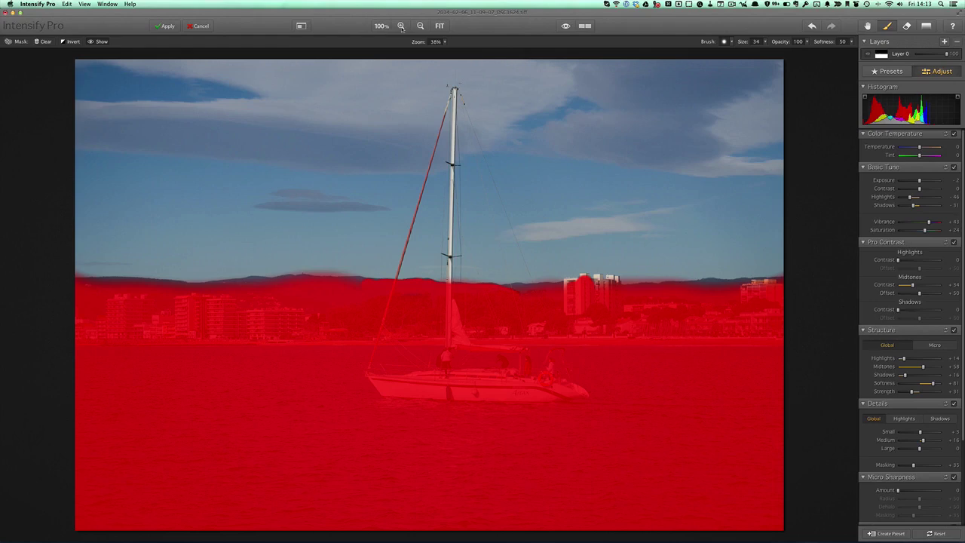
Zoom in twice on the sailboat, invert the brush mask onto the sky, and pan up to the mast top
click(401, 26)
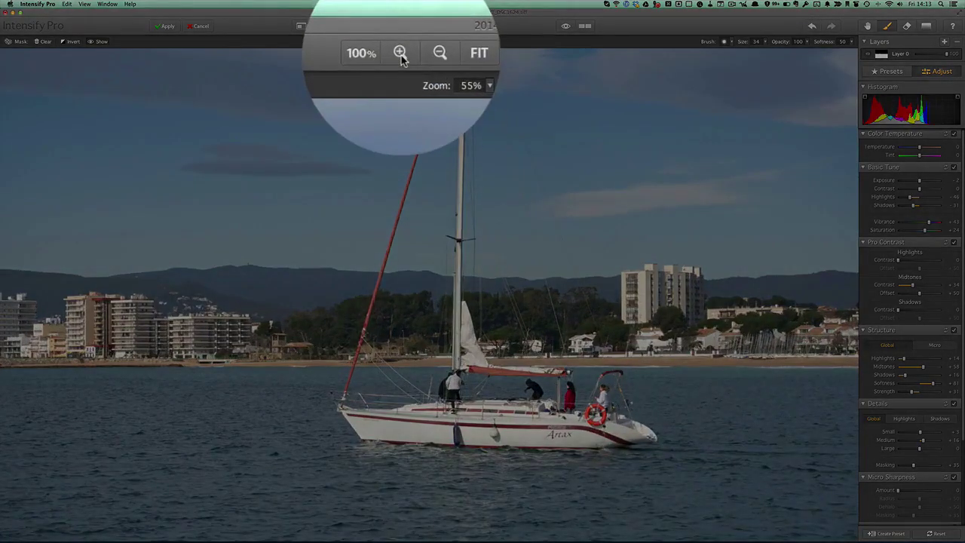
click(401, 26)
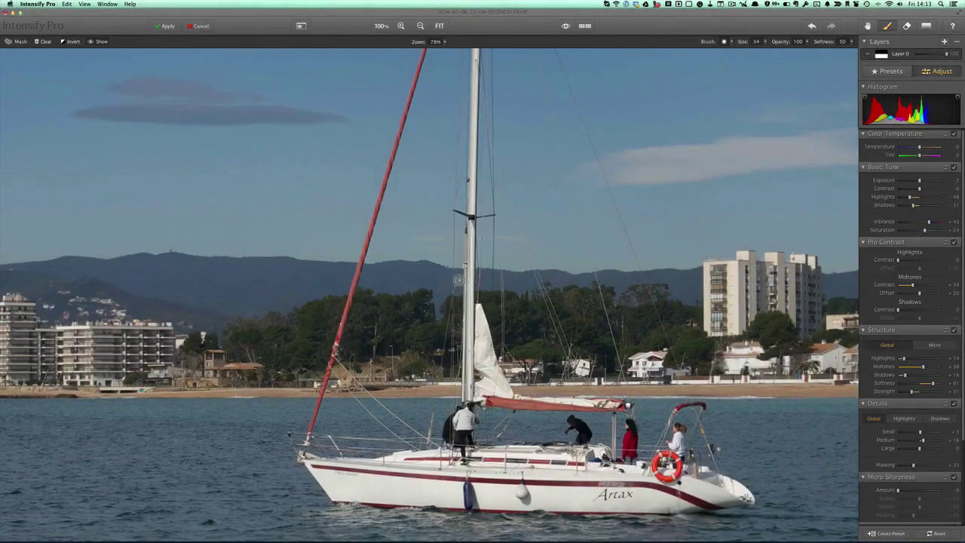
click(74, 41)
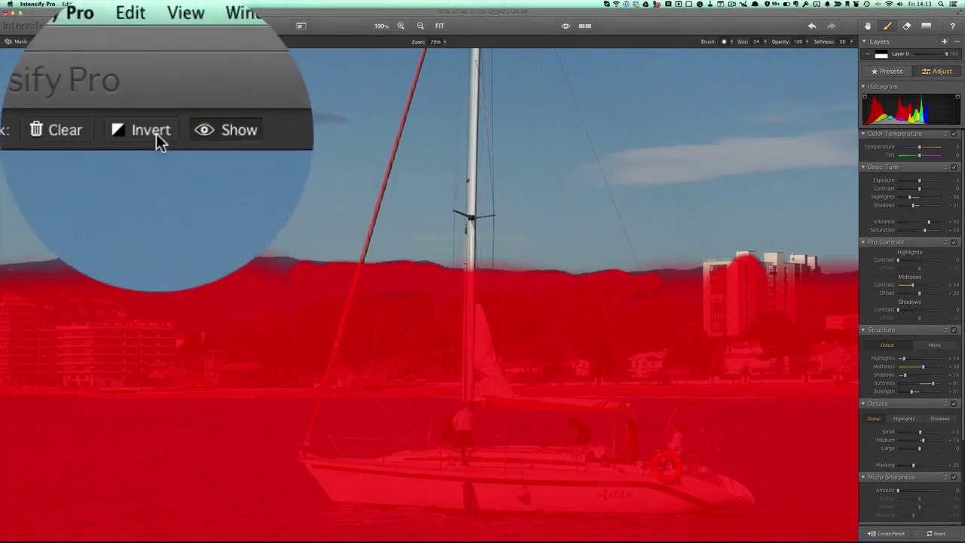
click(74, 41)
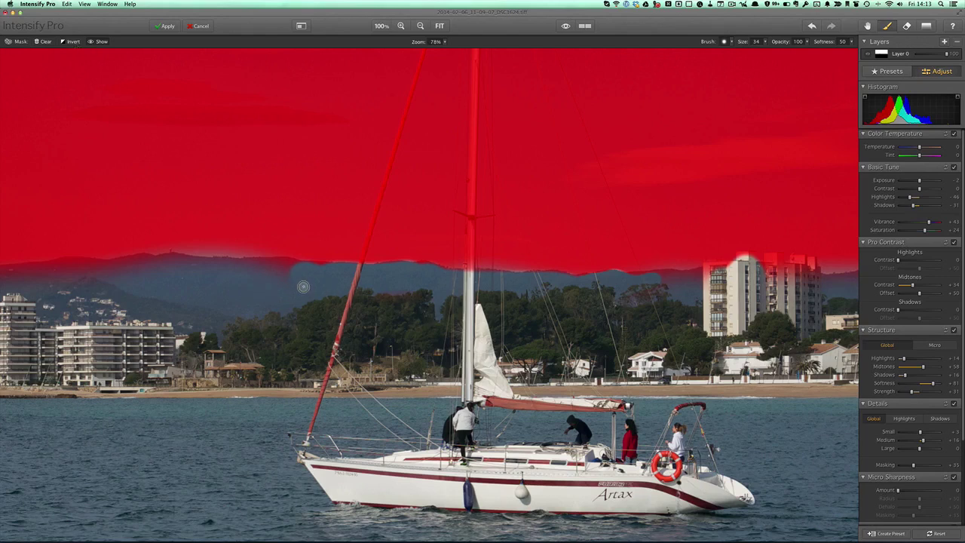
key(h)
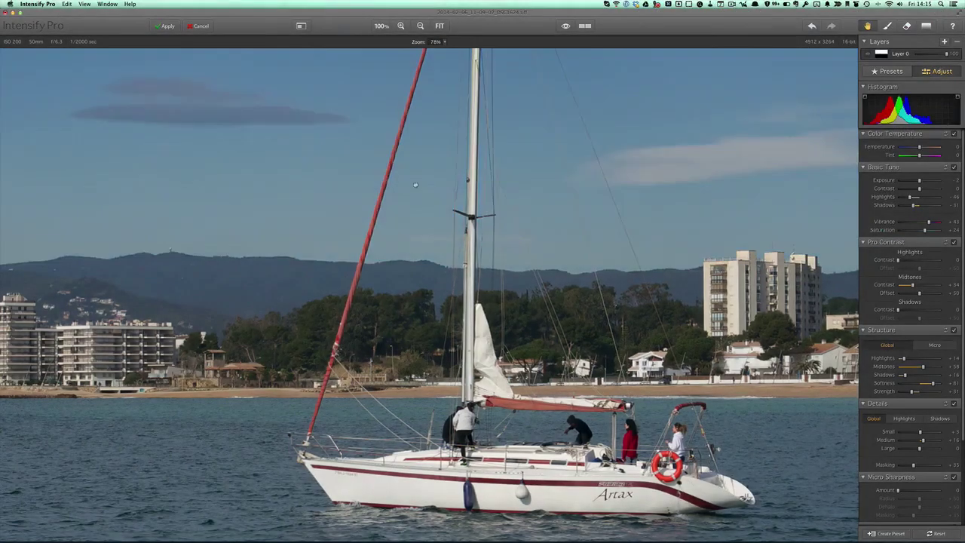
drag(415, 185, 330, 168)
Fit the photo, add a gradient mask fading from the shoreline into the water, and show its coverage
click(439, 26)
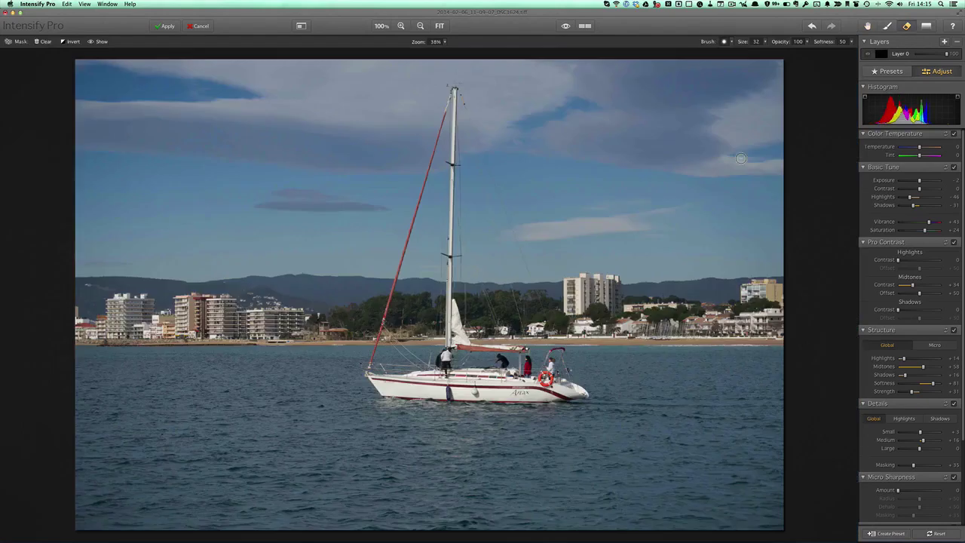
click(908, 25)
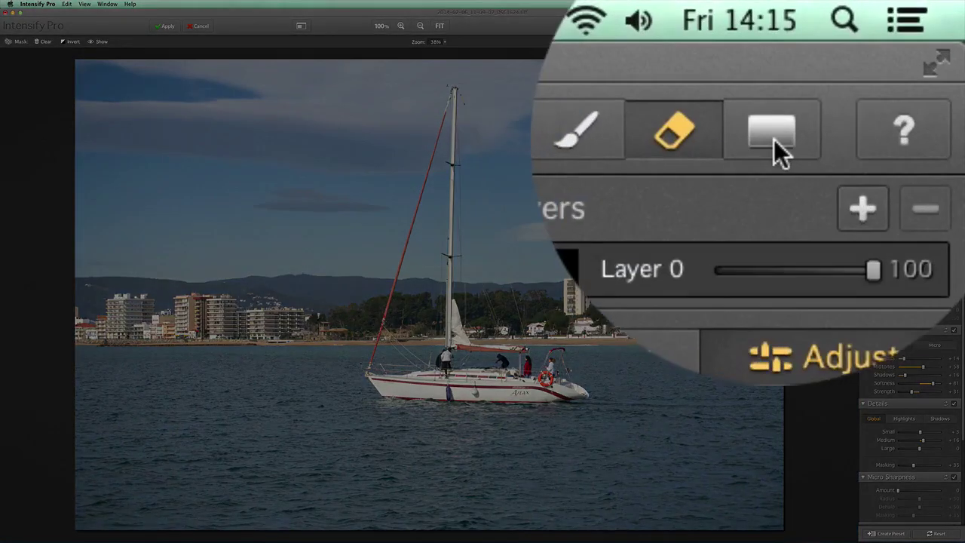
click(912, 39)
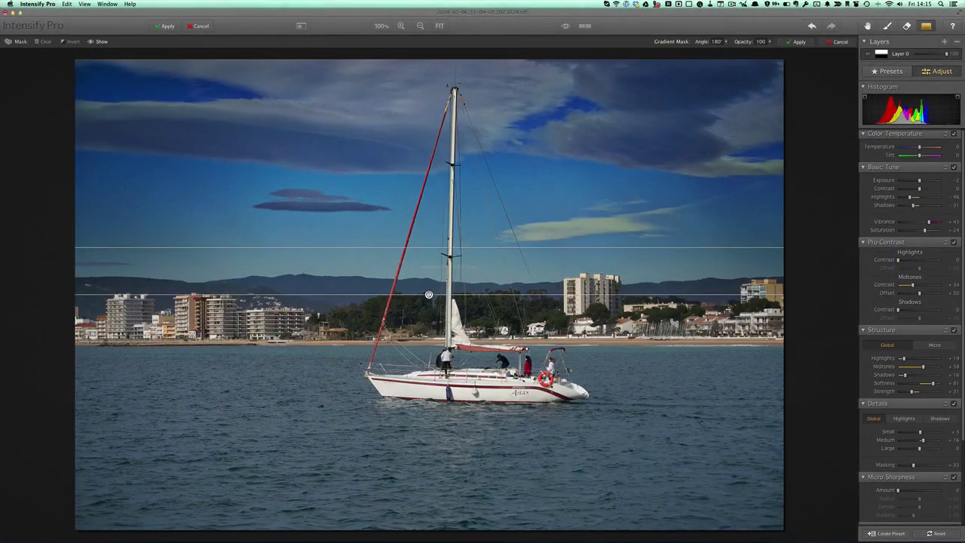
drag(428, 294, 429, 334)
drag(427, 381, 435, 473)
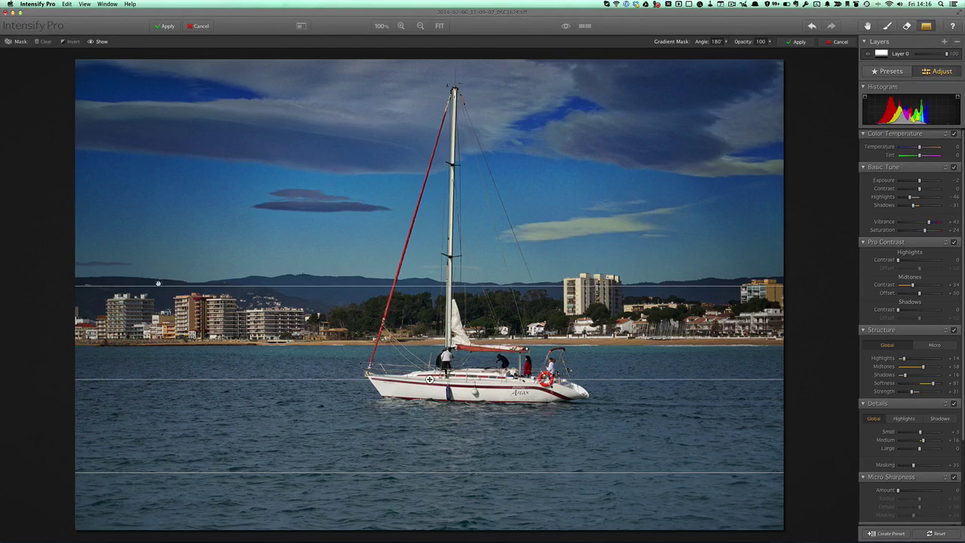
click(102, 42)
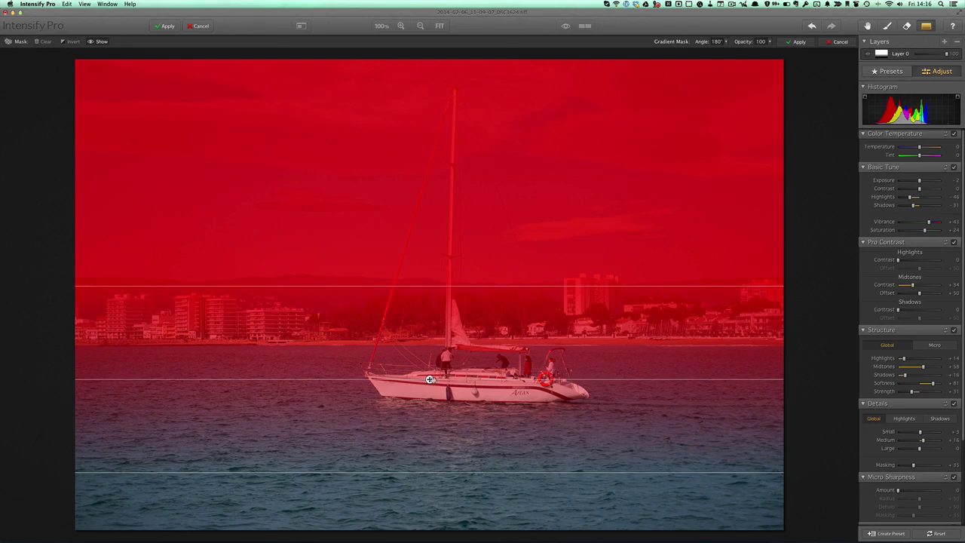
Move the gradient centre up toward the sky and rotate the gradient mask
drag(429, 379, 428, 188)
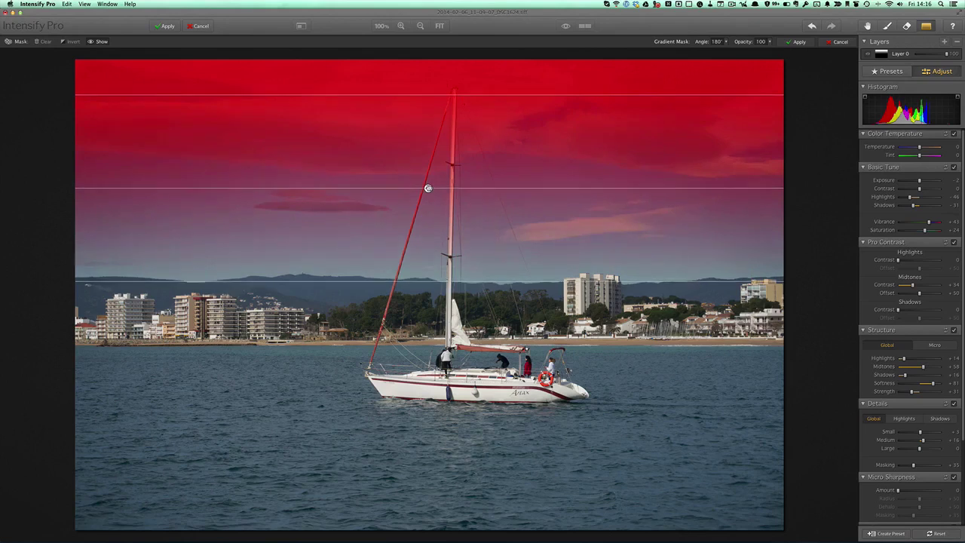
drag(377, 189, 431, 258)
scroll(428, 188, down, 10)
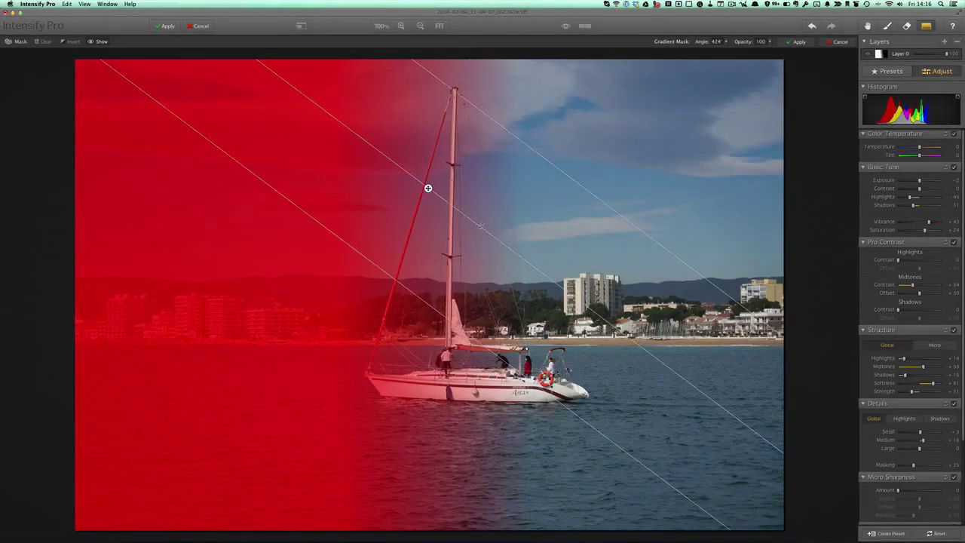
scroll(427, 187, up, 3)
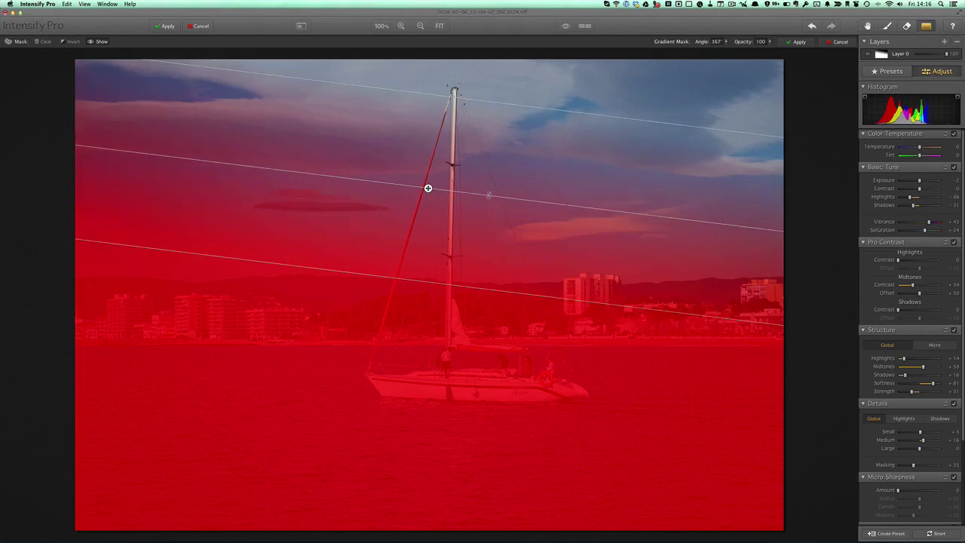
scroll(428, 188, down, 2)
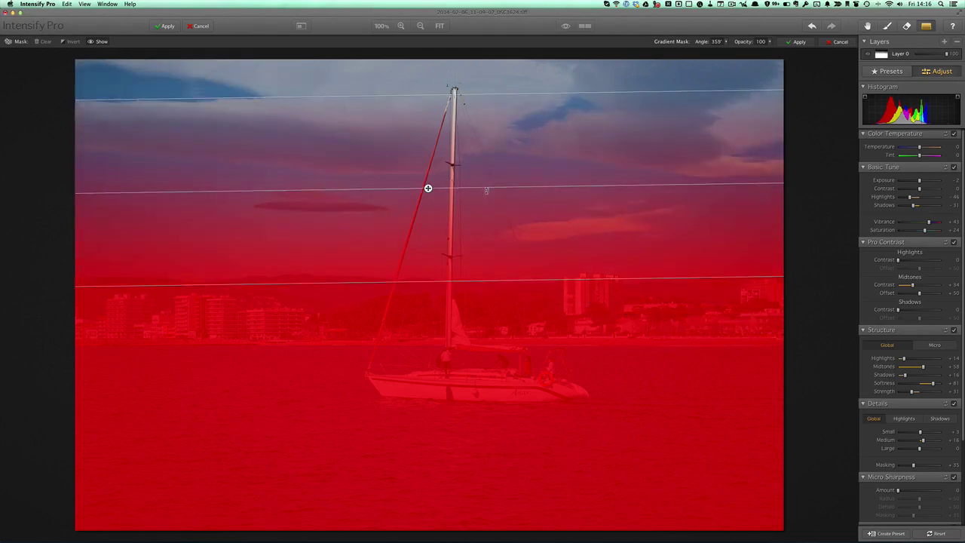
scroll(428, 188, up, 2)
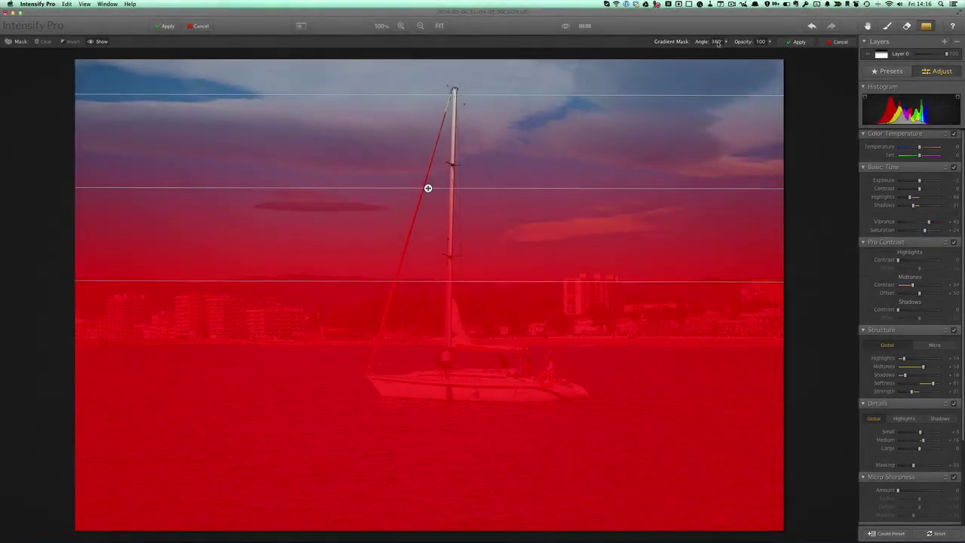
Set the gradient angle to 360° and drag its centre down to the waterline
click(728, 42)
mouse_move(727, 48)
mouse_down()
mouse_move(710, 49)
mouse_move(728, 49)
mouse_up()
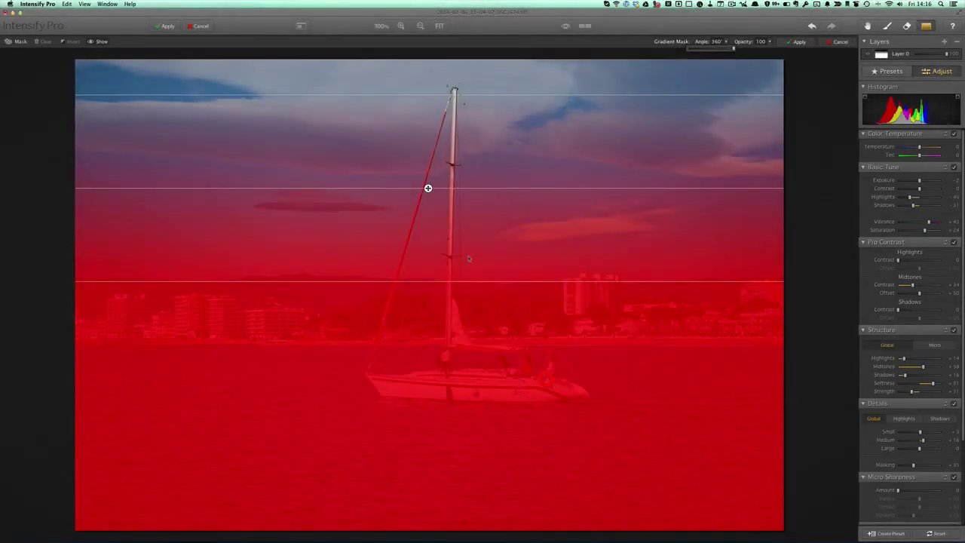
drag(428, 188, 420, 348)
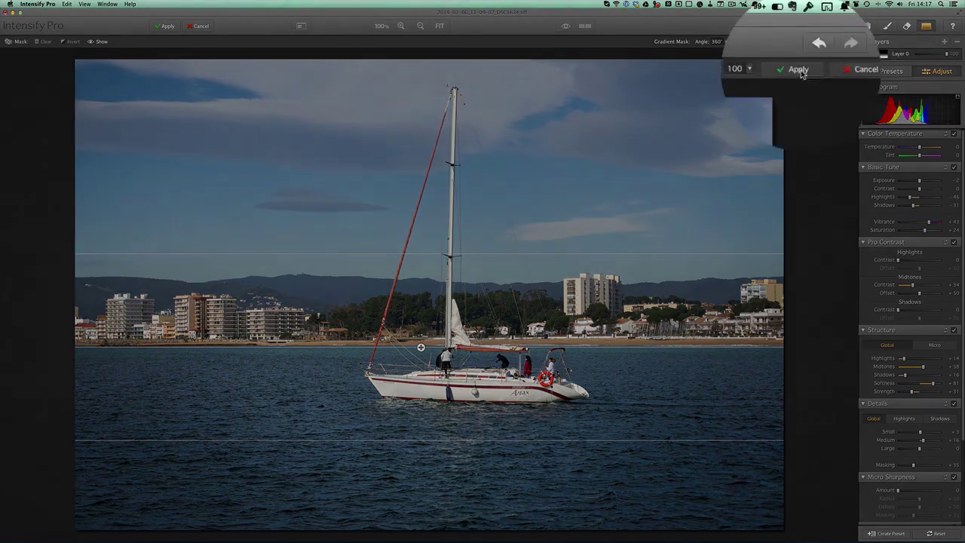
Commit the gradient mask, compare with the original, and apply the edits back to Aperture
click(798, 42)
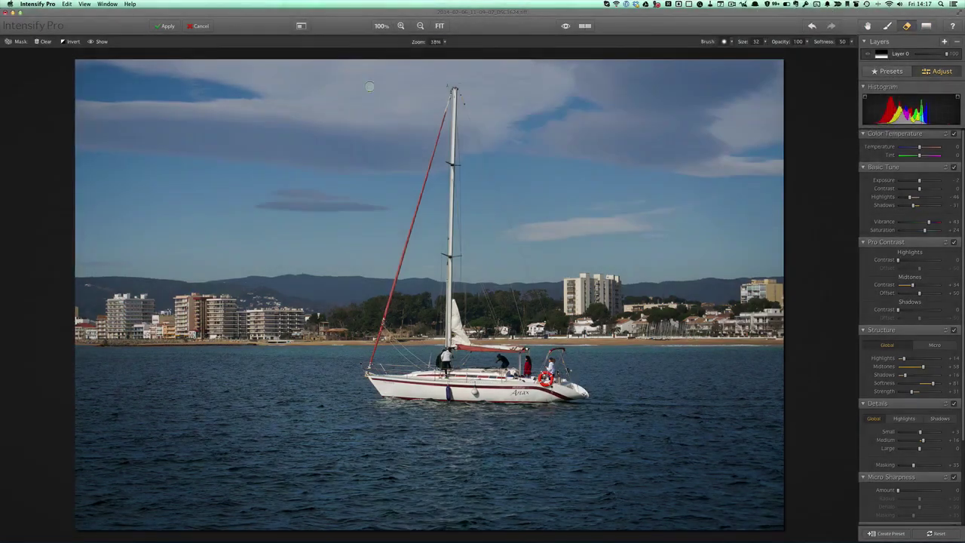
click(565, 26)
click(566, 27)
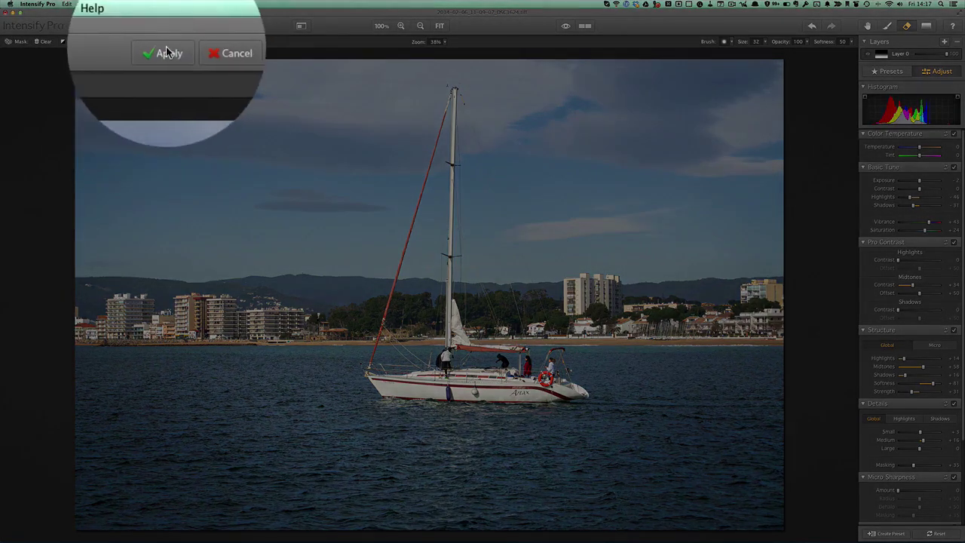
click(166, 26)
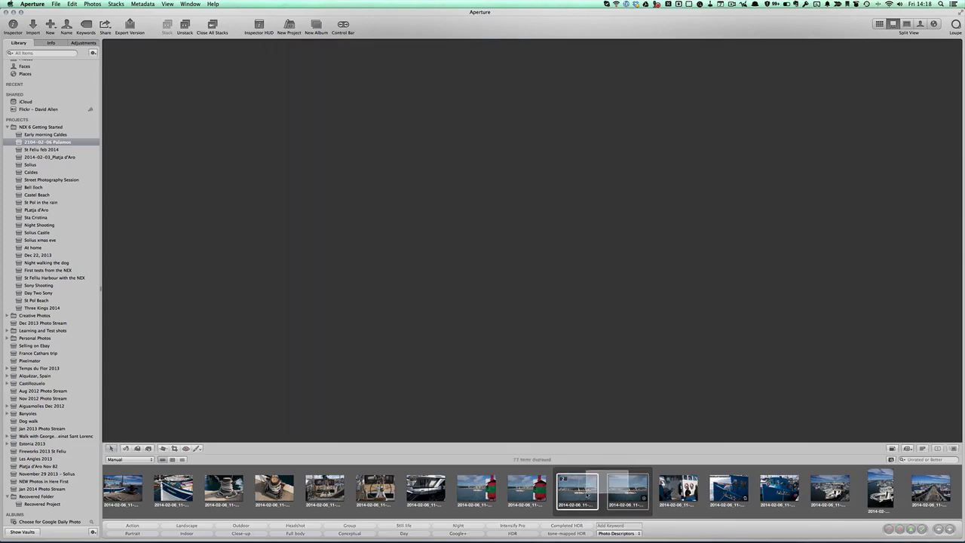
Add the original sailboat thumbnail to the selection to view it beside the Intensify Pro version
super+click(585, 486)
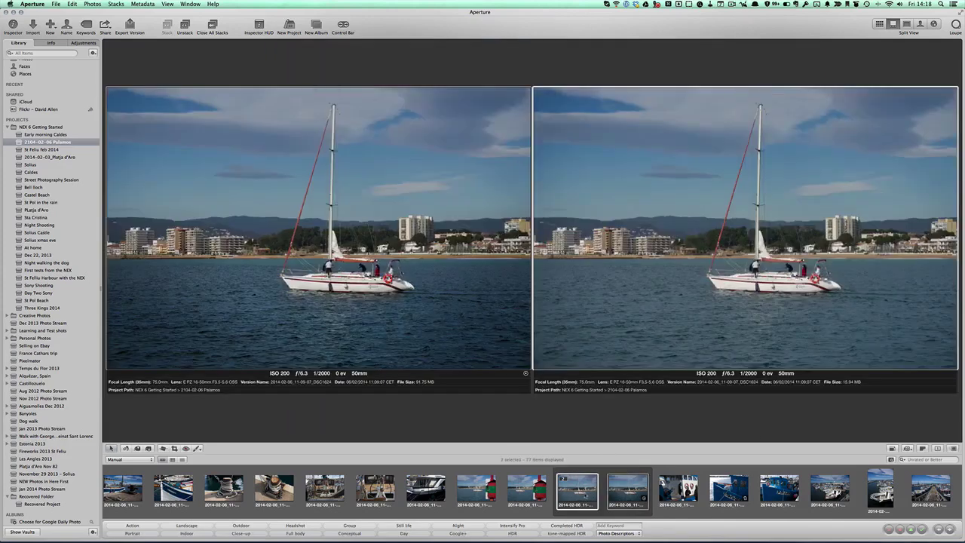